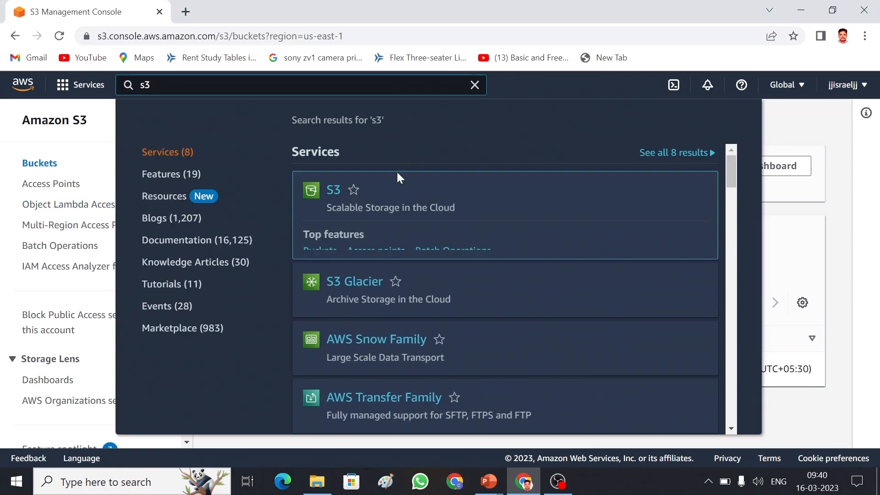
- Open the S3 service and start a new bucket named static-we-hosting-demo-cloud-synapse
click(336, 193)
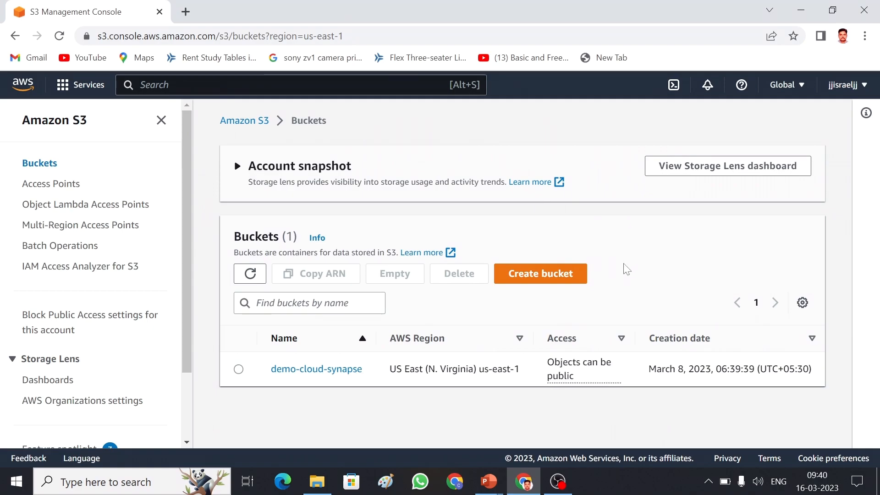
click(571, 285)
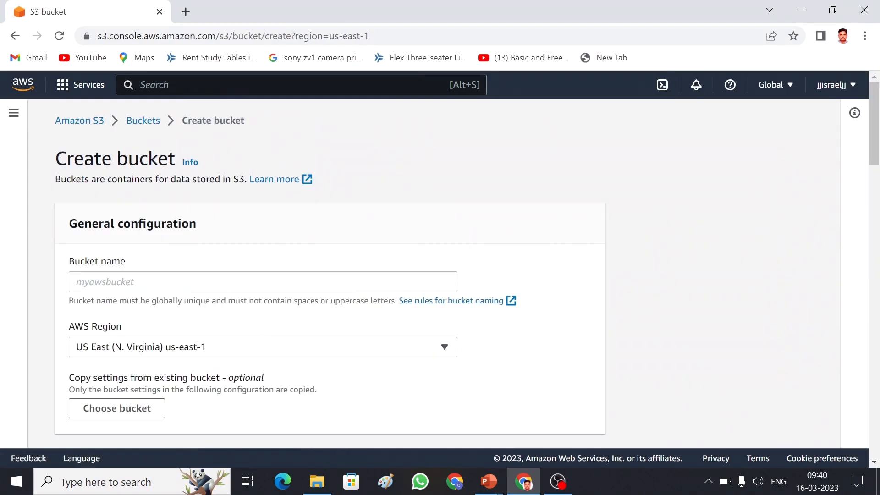
click(153, 282)
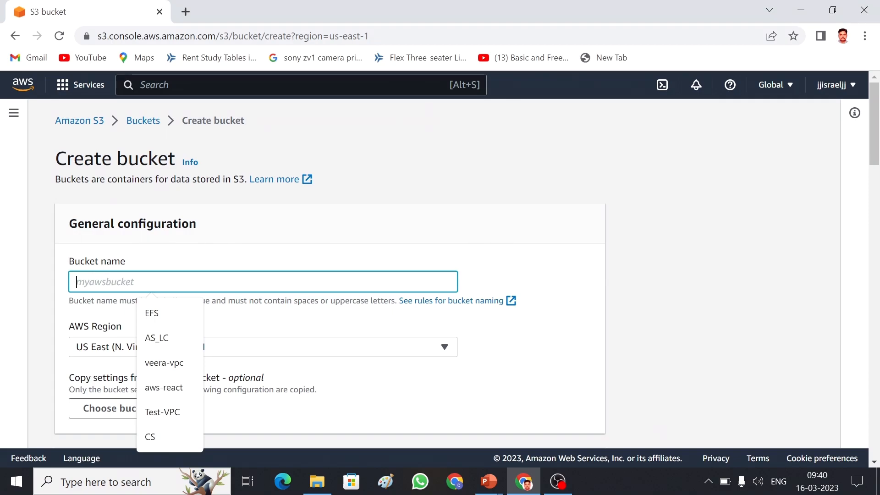
text(sta)
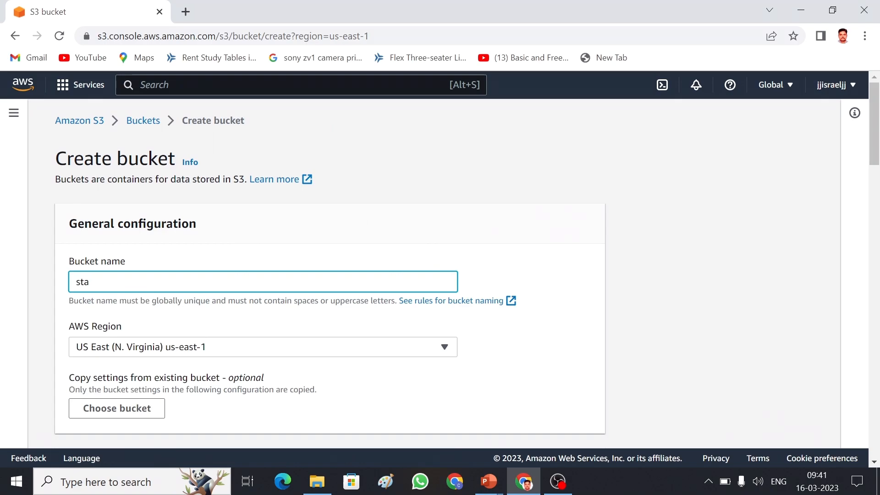
text(tic-we-hosting-demo)
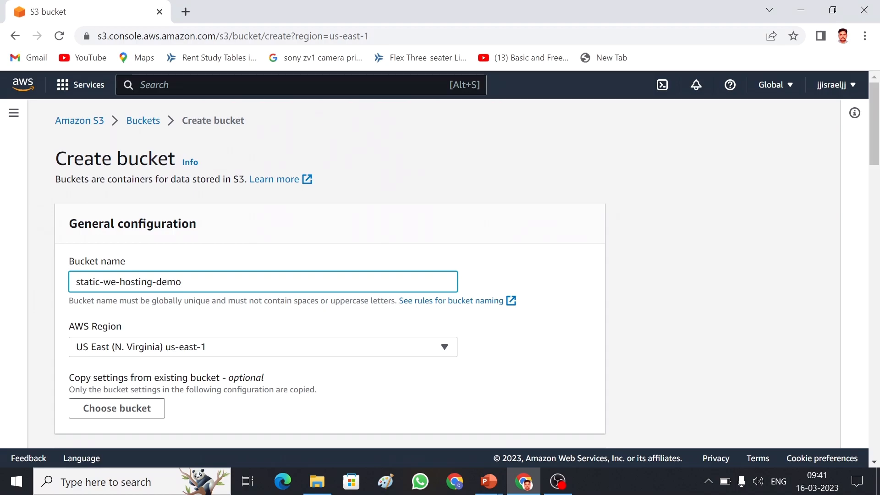
text(-cloud-synapse)
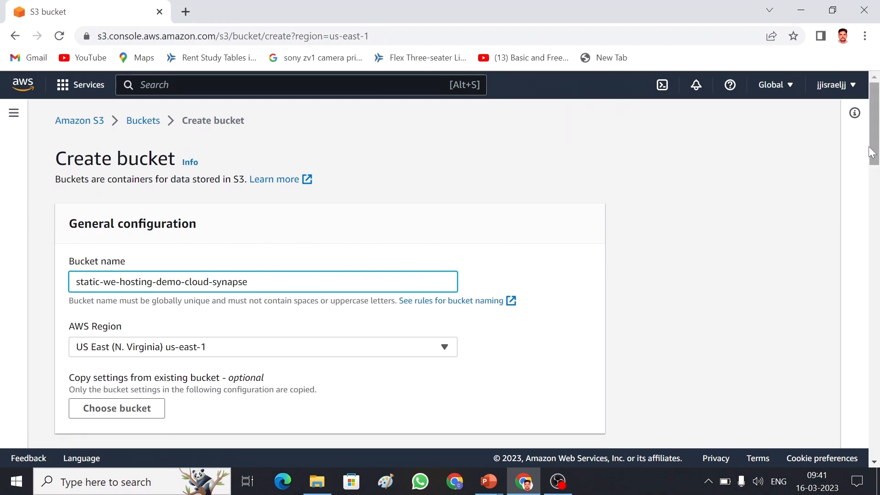
- Turn off Block all public access for the new bucket and enable Bucket Versioning
drag(875, 149, 875, 153)
scroll(875, 153, down, 1)
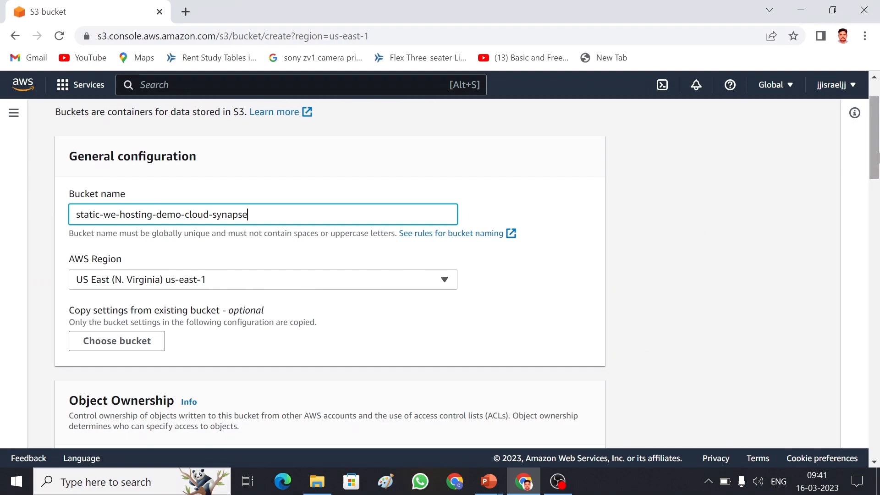
scroll(875, 158, down, 1)
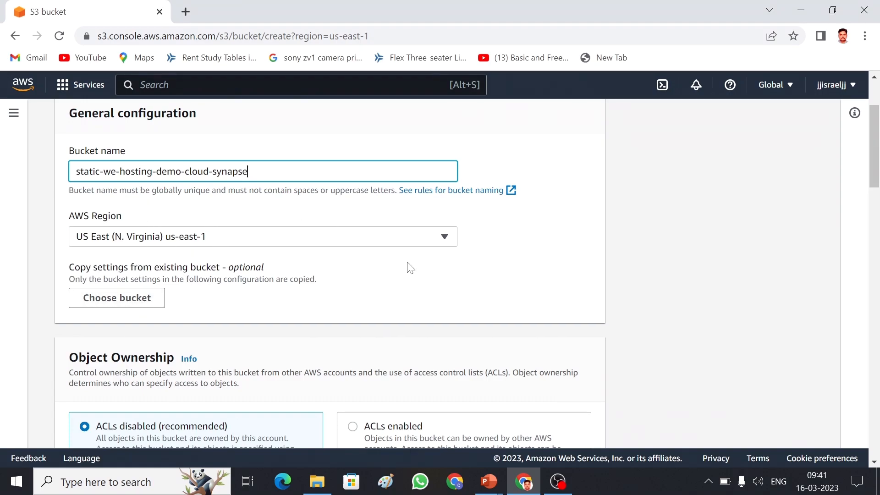
drag(876, 157, 878, 184)
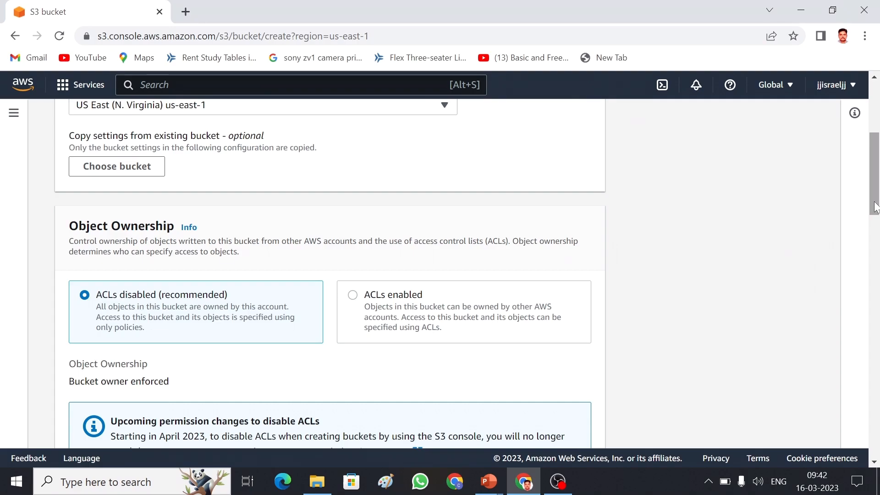
drag(875, 207, 876, 275)
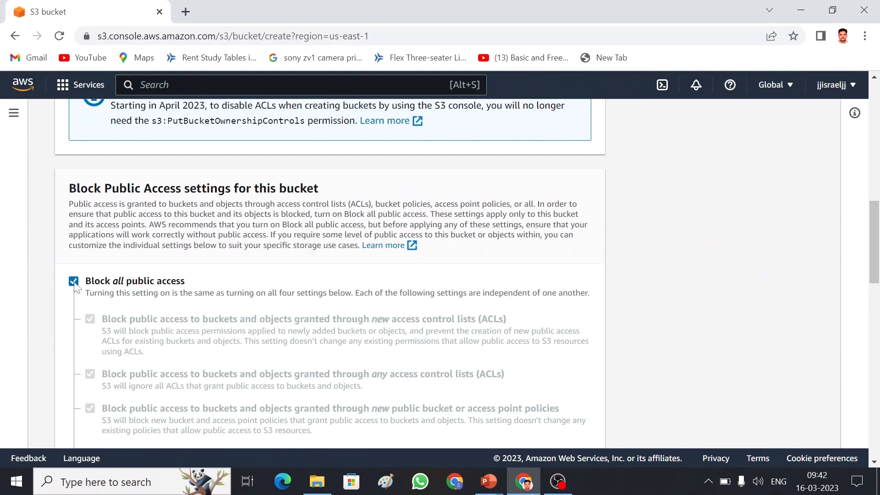
drag(878, 315, 879, 317)
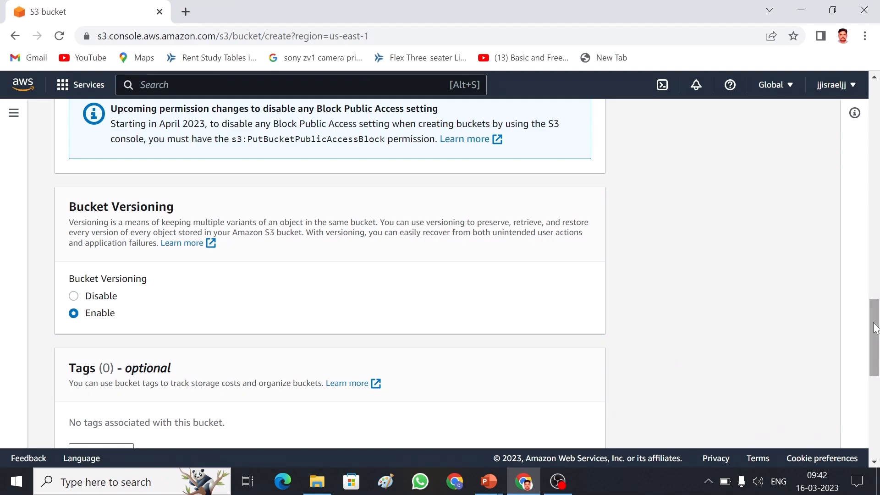
- Acknowledge that the bucket and its objects might become public, and create the bucket
drag(875, 328, 877, 413)
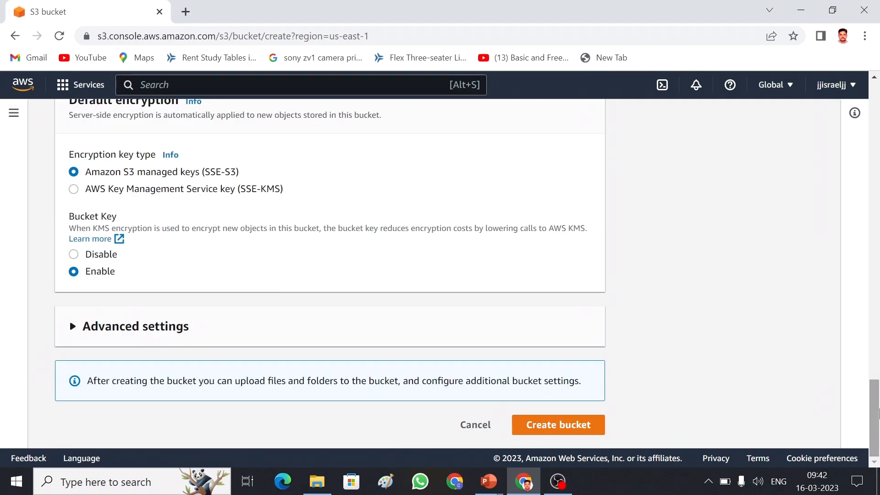
scroll(585, 429, up, 8)
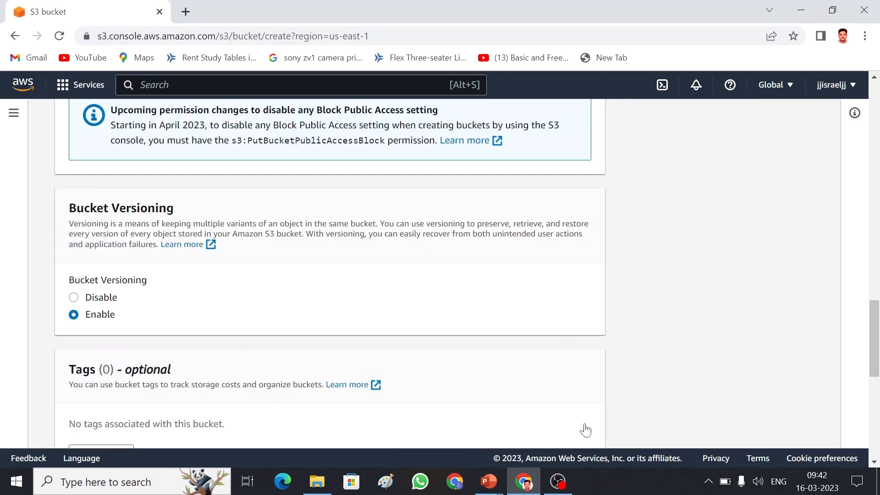
scroll(585, 430, up, 5)
click(148, 260)
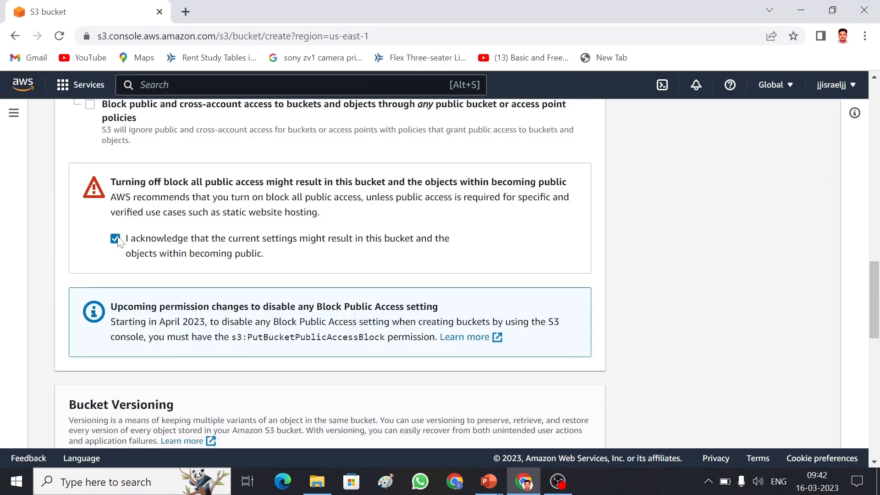
drag(877, 294, 877, 410)
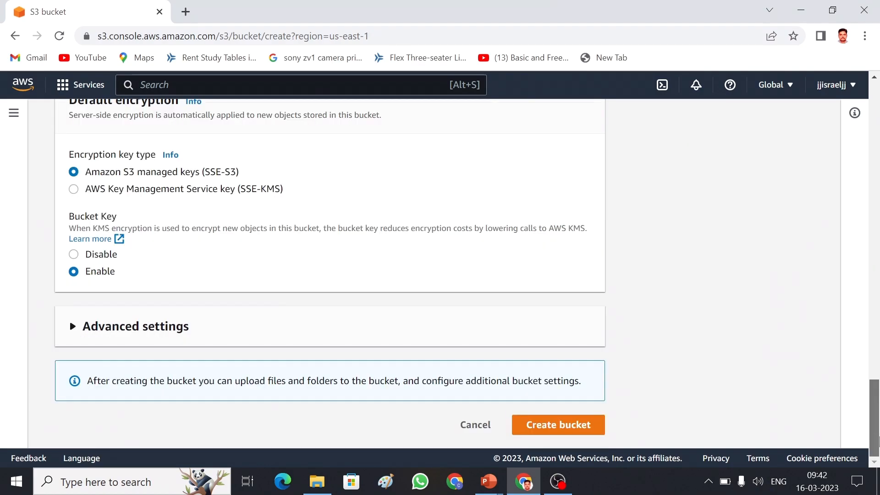
click(563, 425)
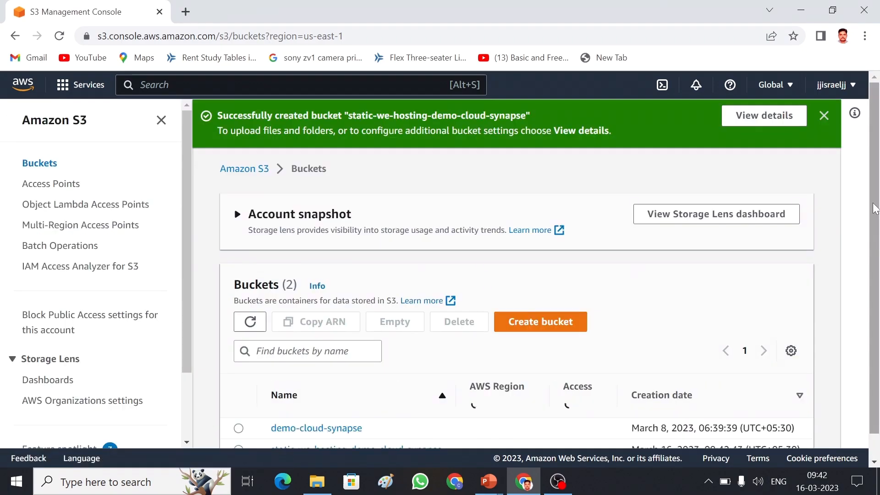
- Open the static-we-hosting-demo-cloud-synapse bucket and start an upload to it
drag(874, 205, 879, 307)
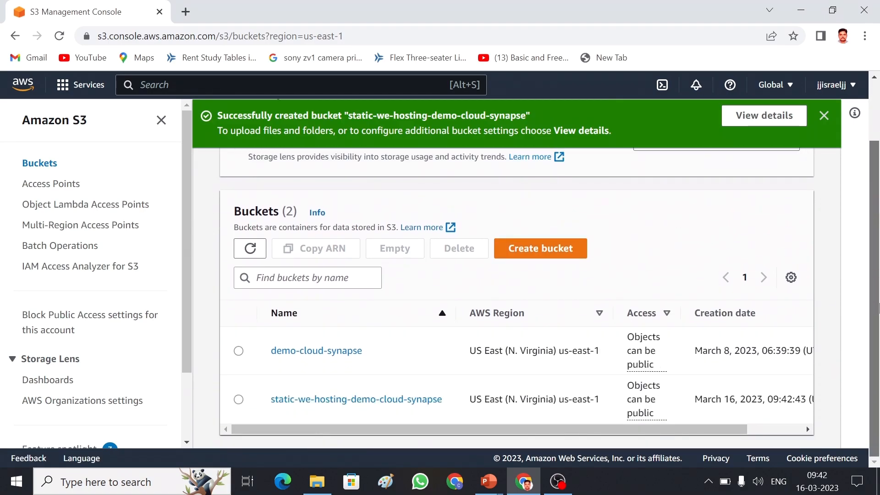
click(371, 410)
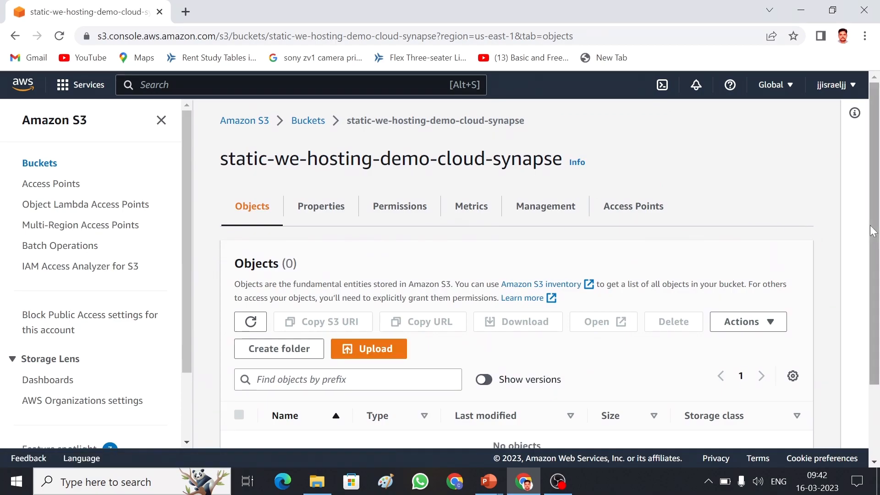
scroll(874, 186, down, 3)
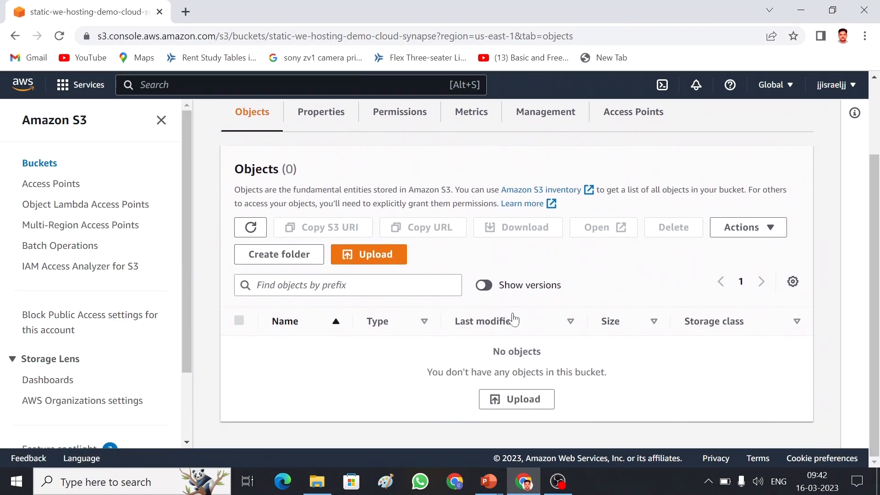
click(369, 256)
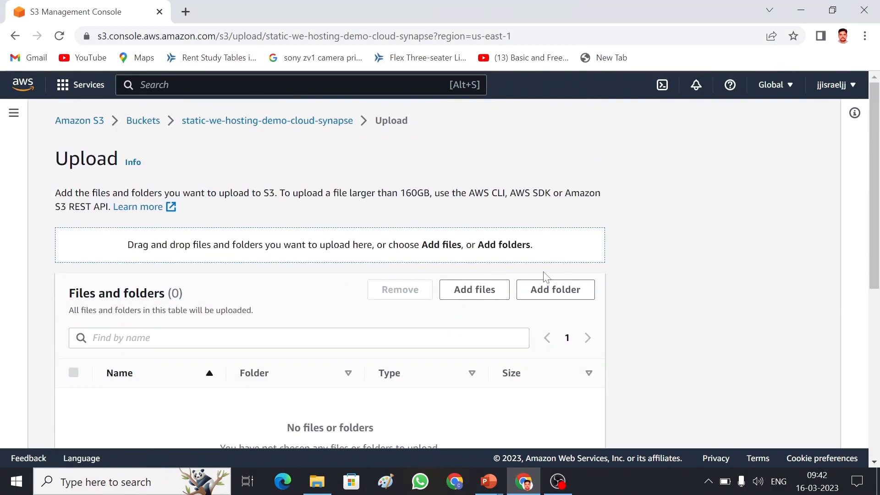
- Add the index.html file from the Downloads folder to the upload list
click(479, 301)
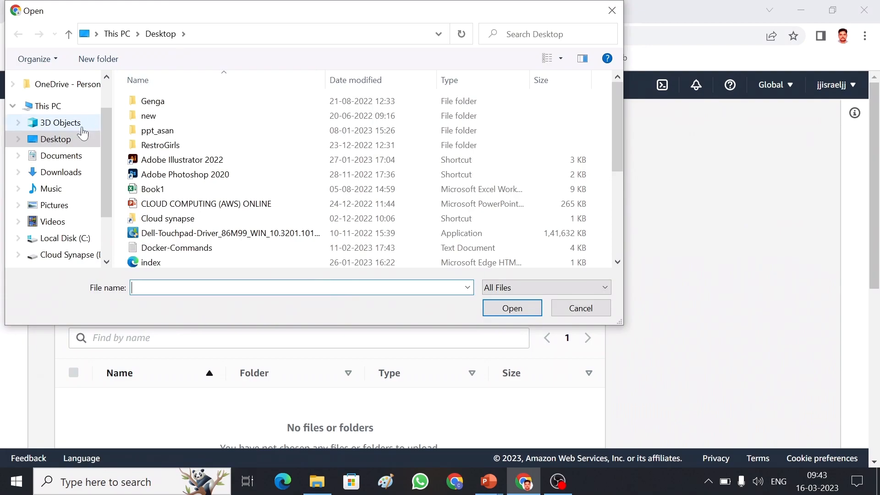
click(69, 172)
click(161, 294)
text(inde)
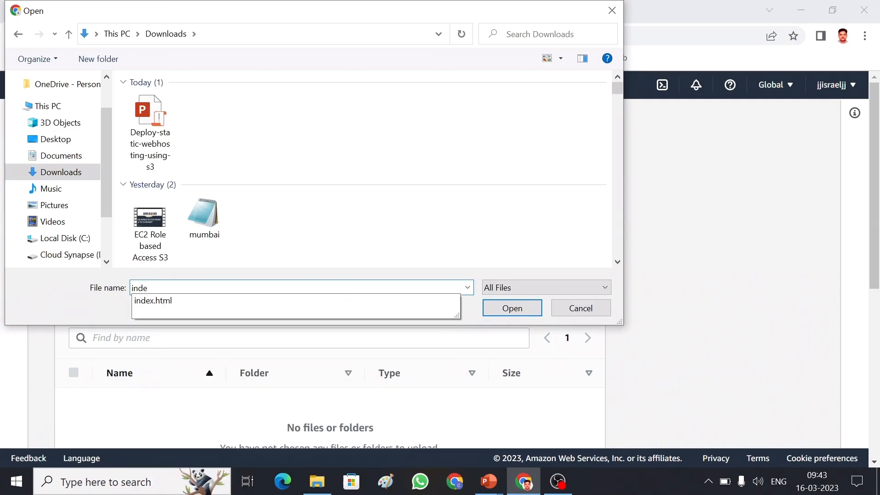
click(178, 303)
click(486, 308)
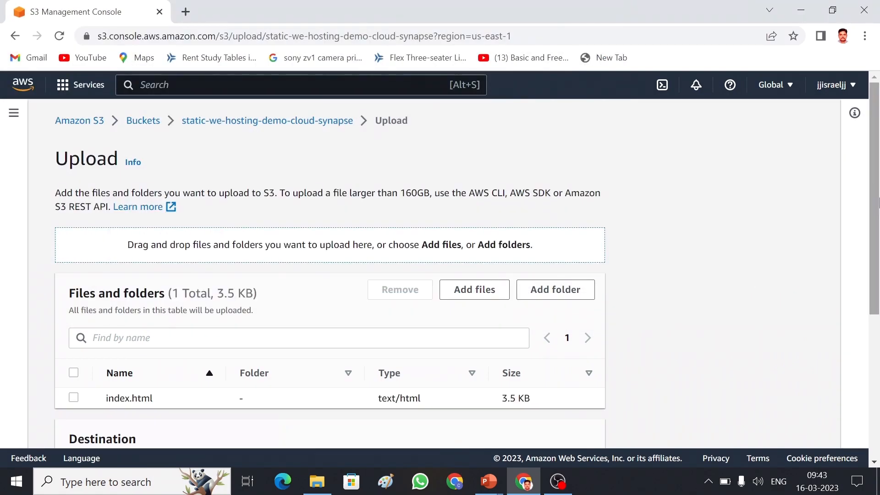
- Upload index.html to the bucket and close the upload status page
drag(877, 198, 878, 346)
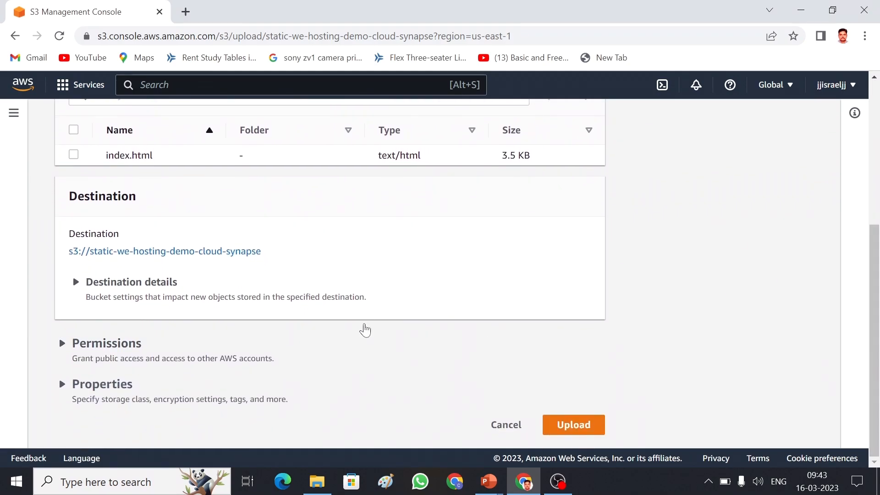
click(590, 426)
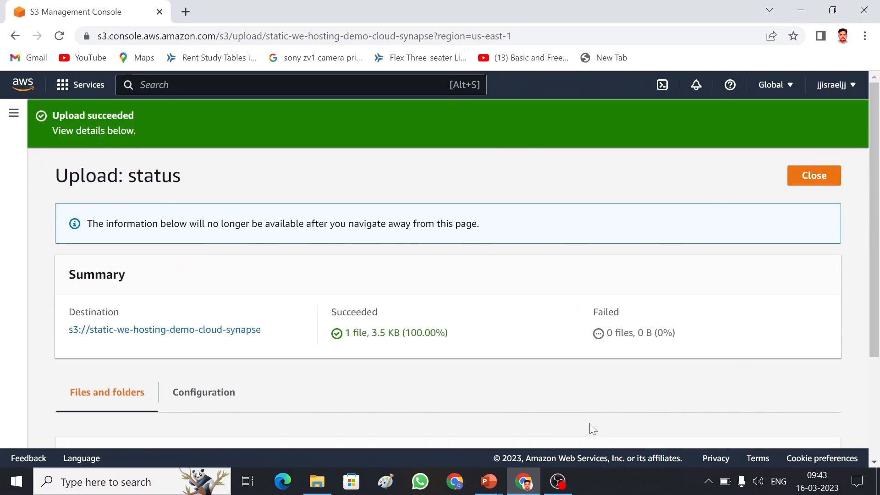
scroll(878, 188, down, 3)
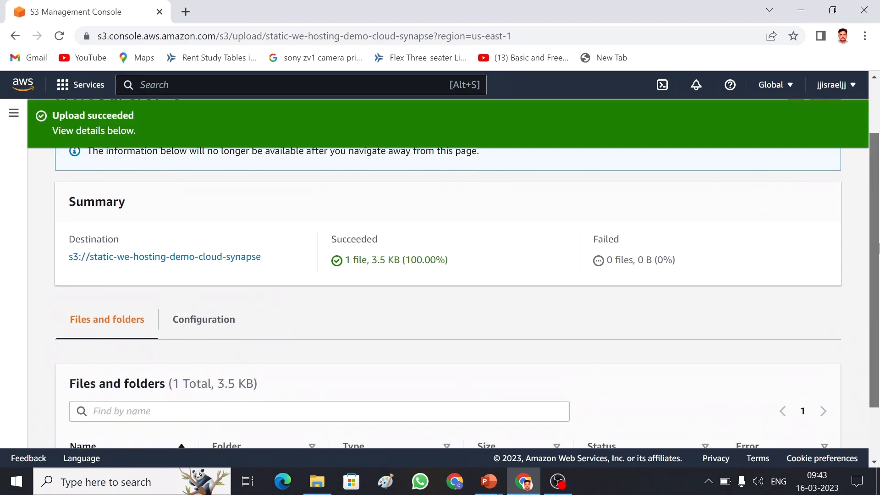
scroll(877, 174, up, 3)
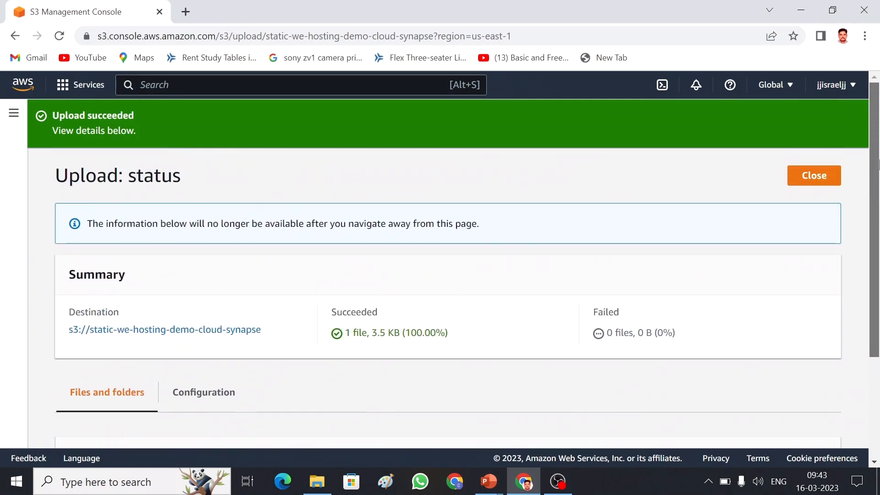
click(823, 179)
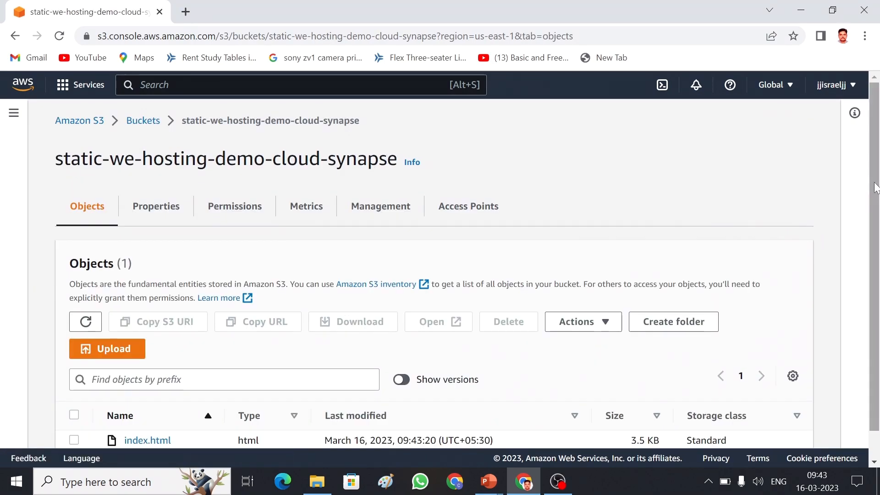
- Select index.html in the bucket and check whether its actions allow making it public using ACL
scroll(876, 190, down, 1)
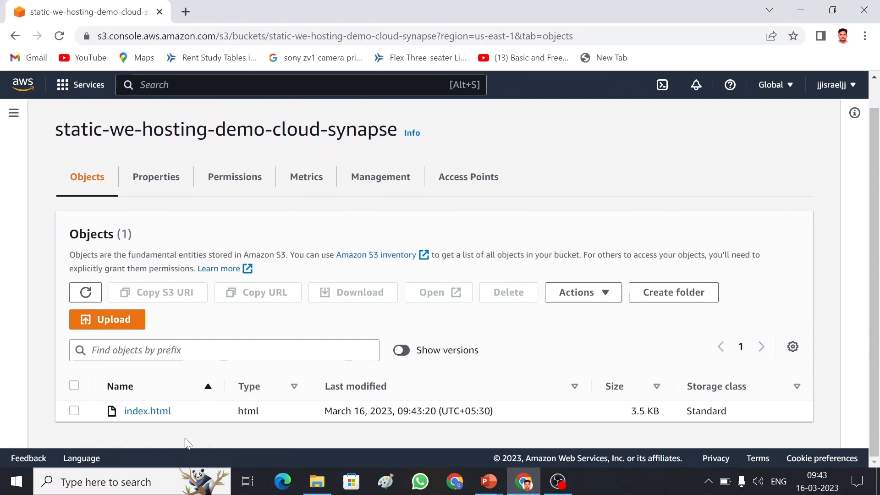
click(74, 410)
click(601, 302)
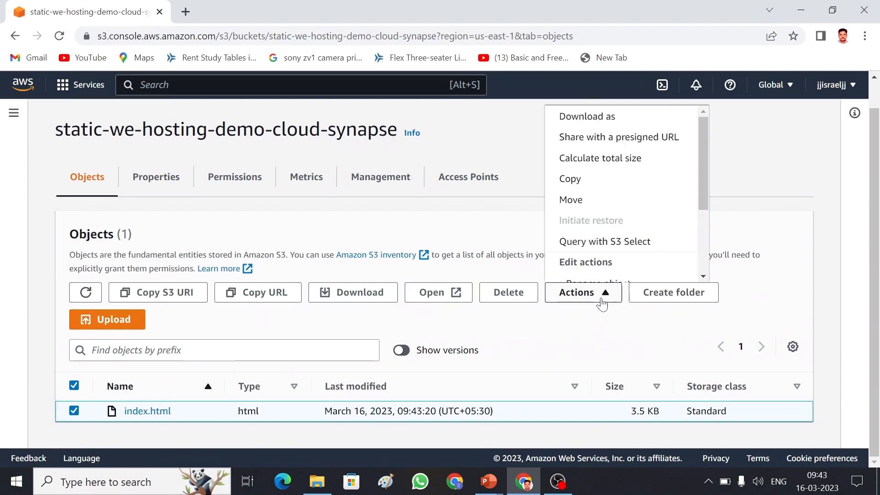
drag(704, 170, 710, 242)
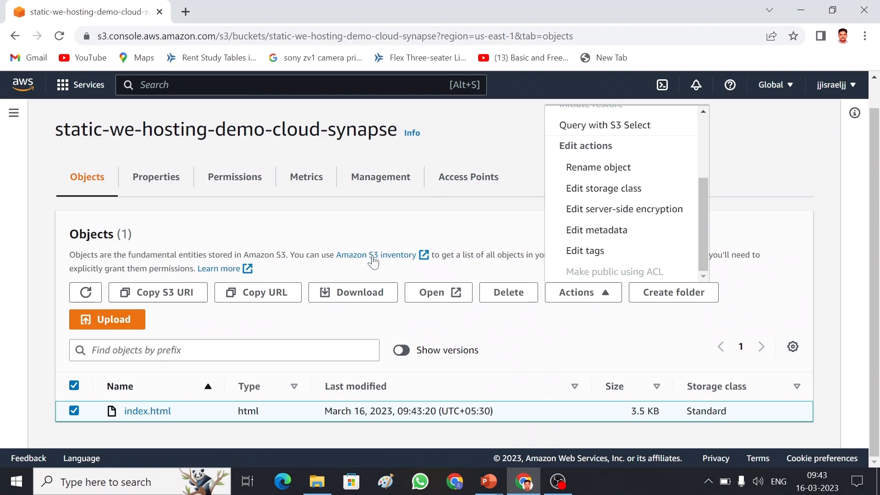
- Enable ACLs under Object Ownership in the bucket's permissions, acknowledge that ACLs will be restored, and save the changes
click(242, 183)
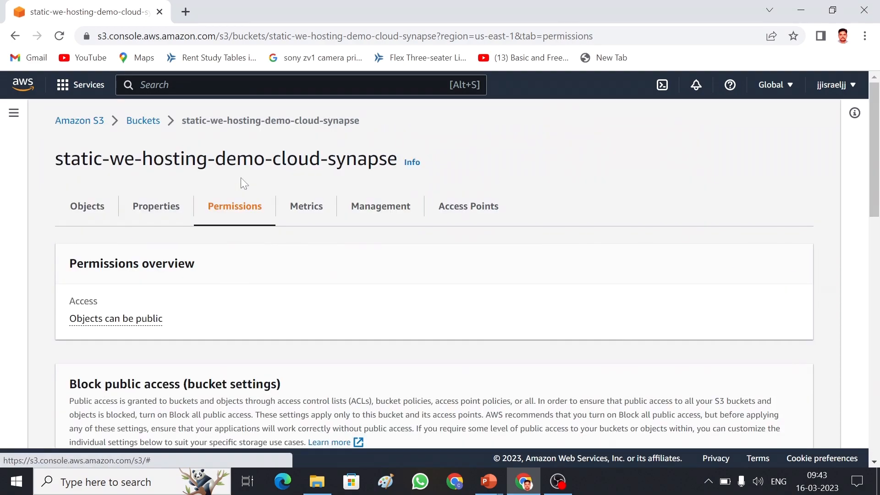
scroll(875, 158, down, 2)
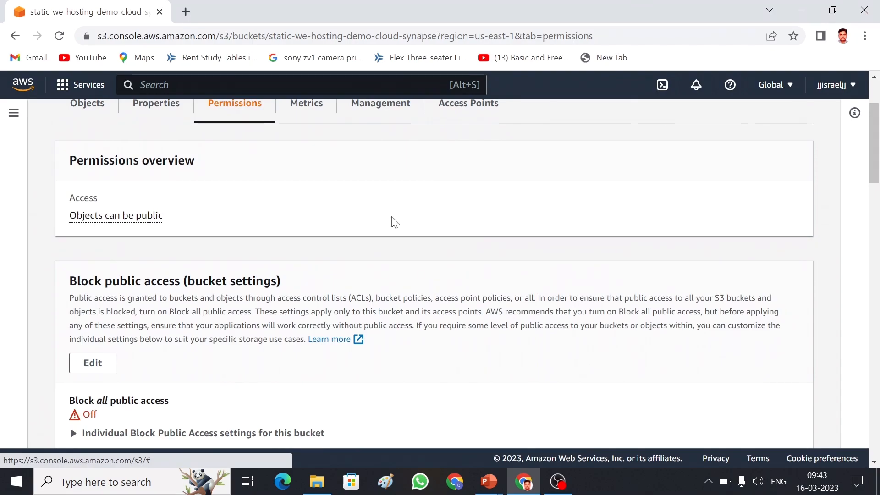
drag(872, 155, 878, 333)
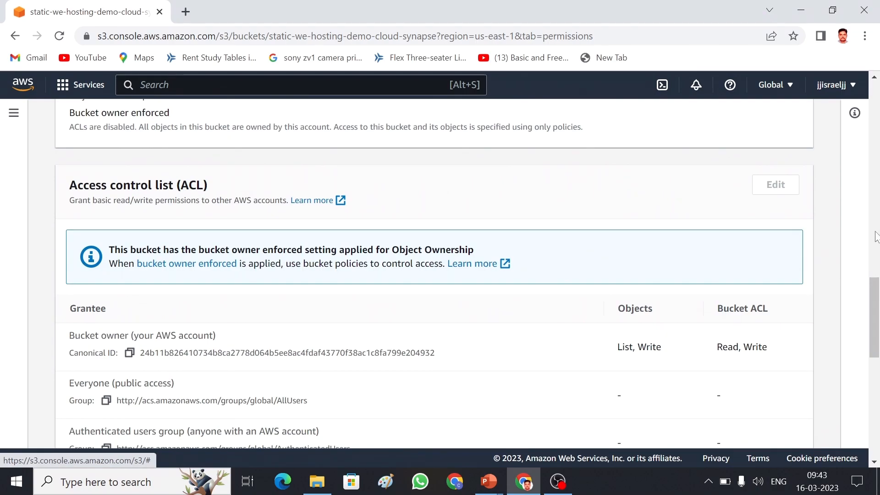
drag(874, 293, 874, 272)
click(772, 160)
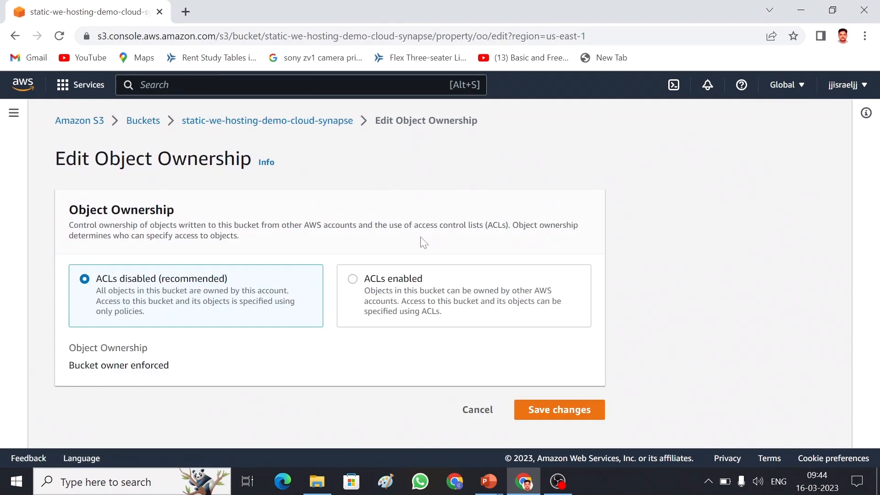
click(358, 281)
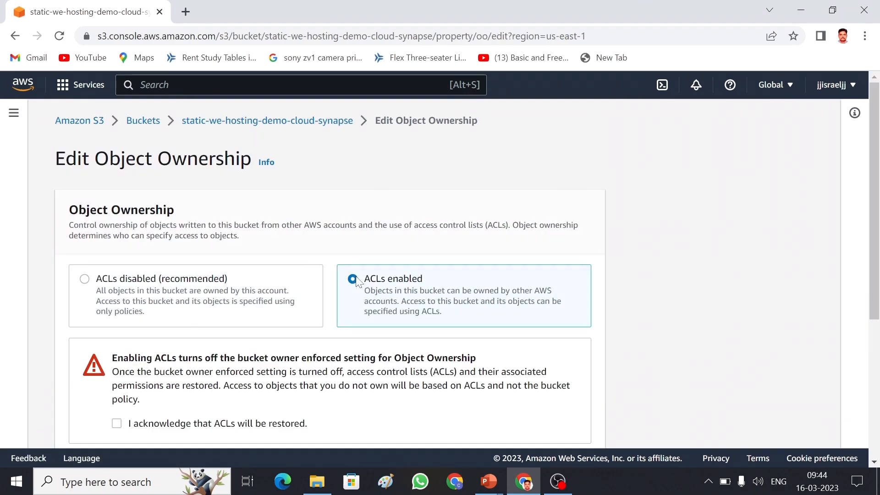
scroll(878, 200, down, 3)
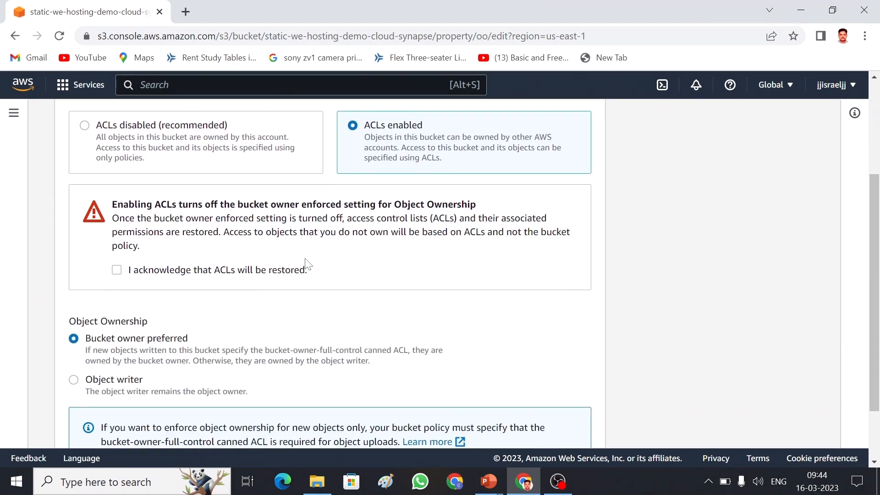
click(117, 270)
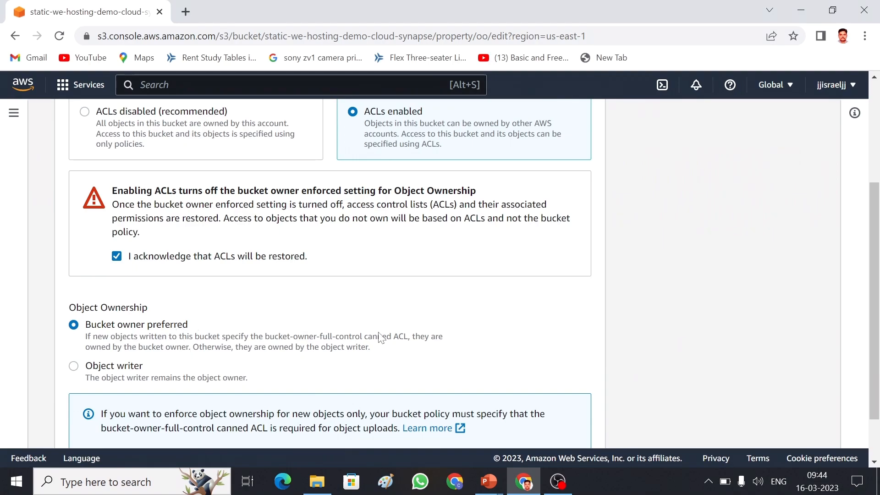
scroll(876, 252, down, 2)
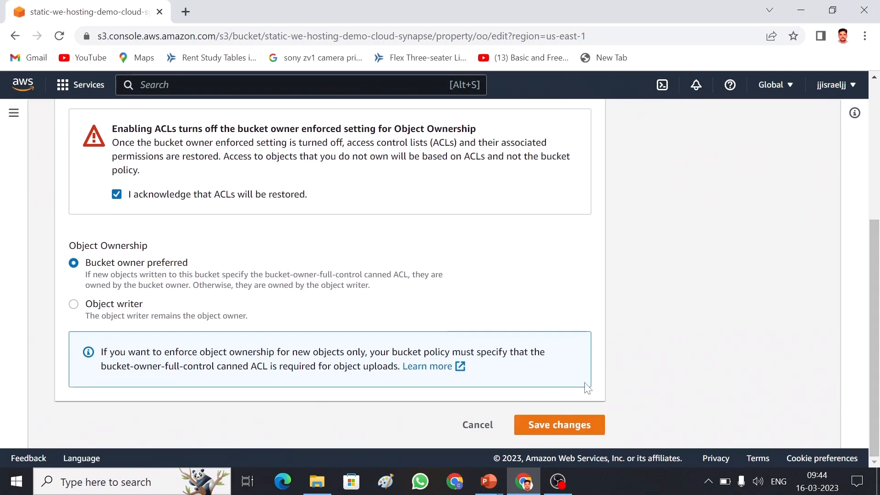
click(568, 426)
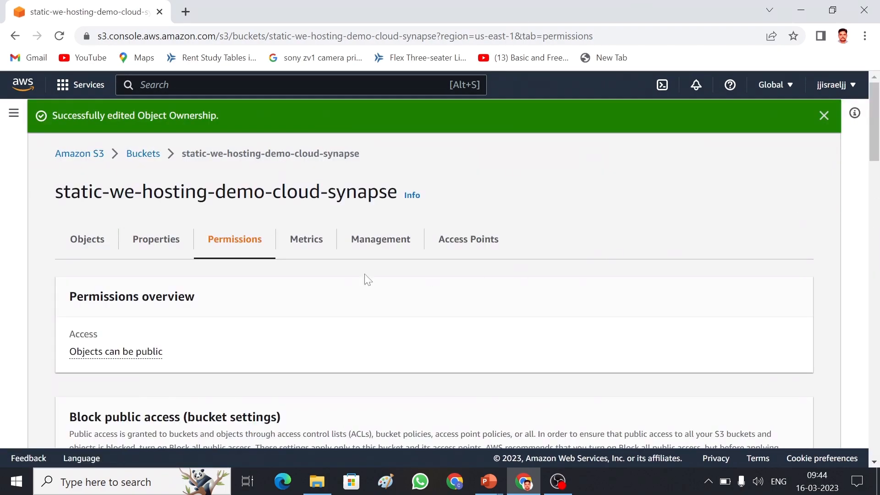
- Make index.html in the bucket public using ACL and close the status page
click(156, 243)
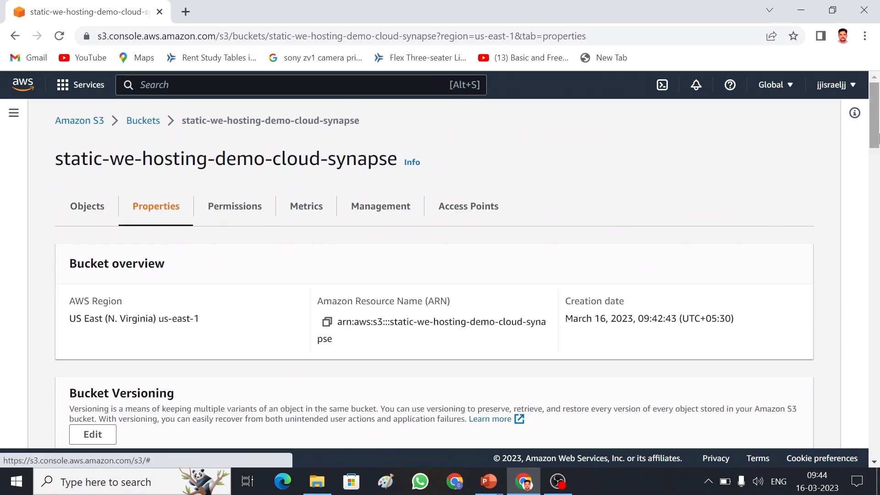
click(94, 207)
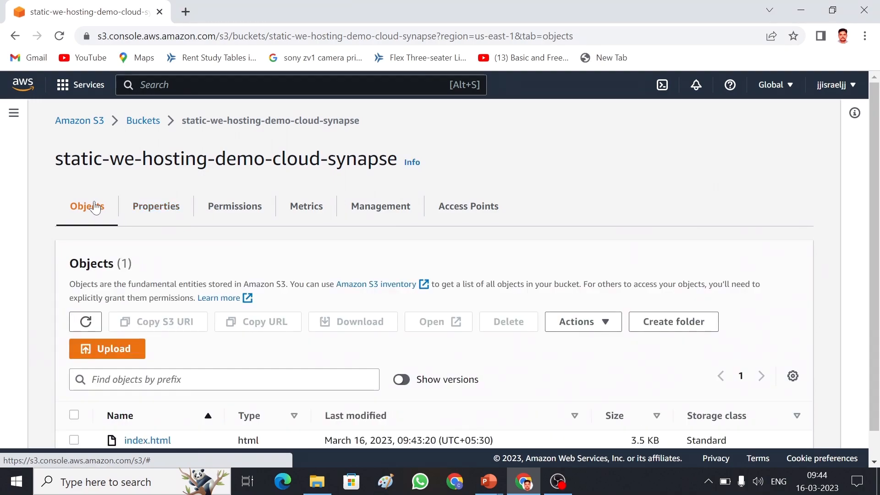
scroll(874, 185, down, 1)
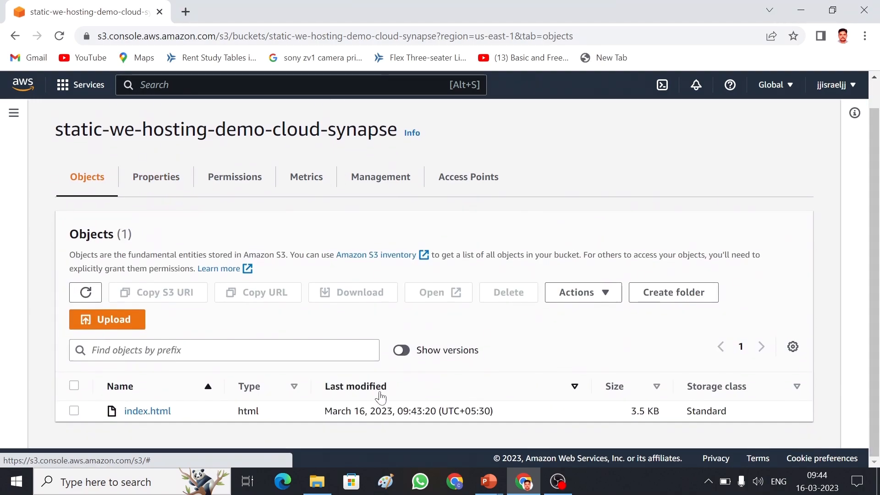
click(74, 410)
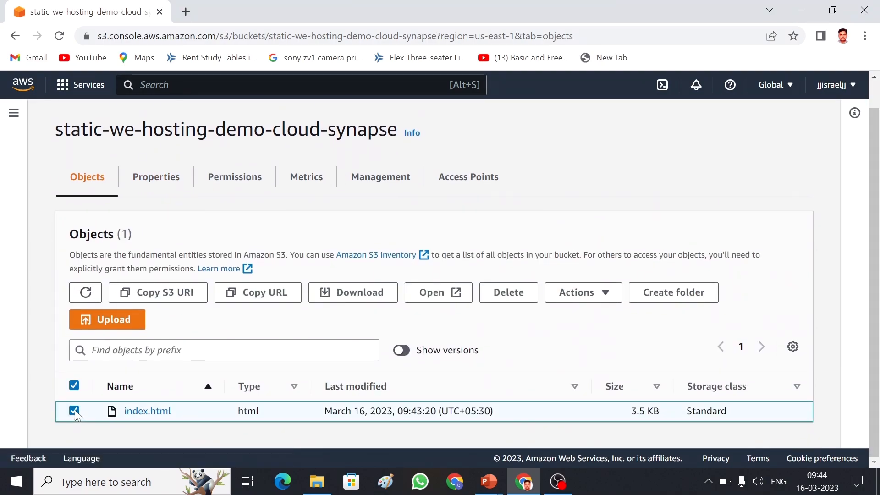
click(589, 298)
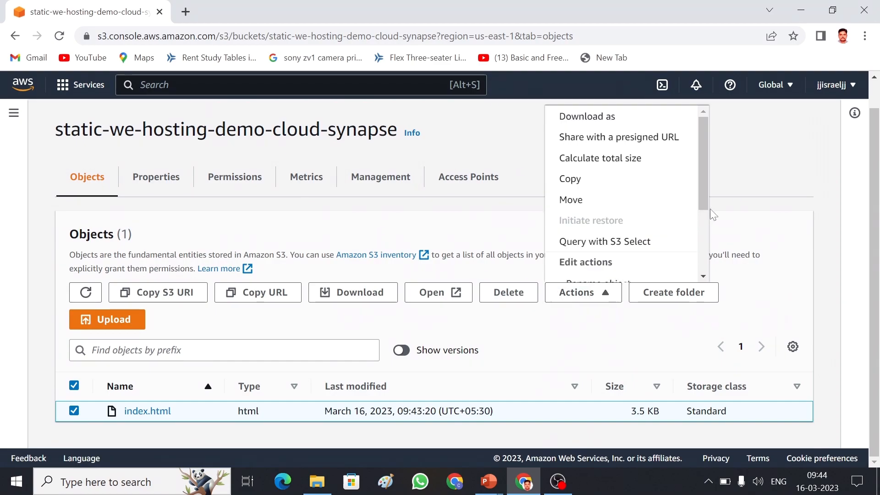
drag(703, 182, 703, 244)
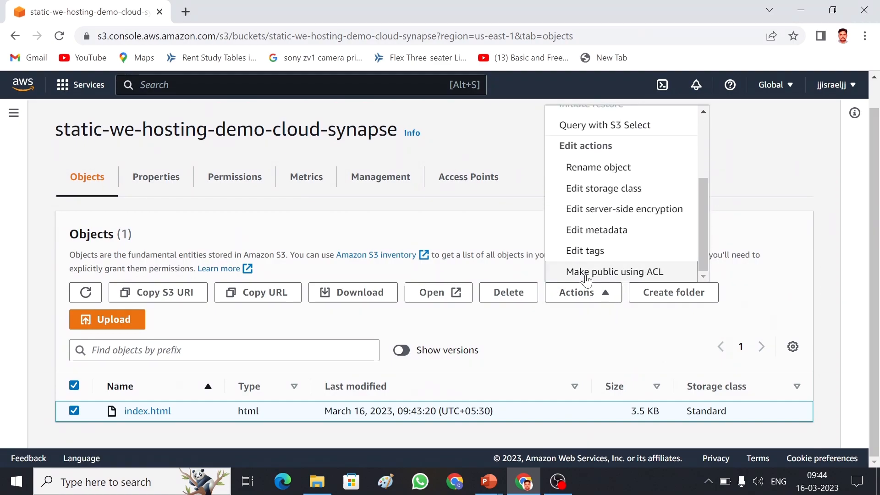
click(645, 275)
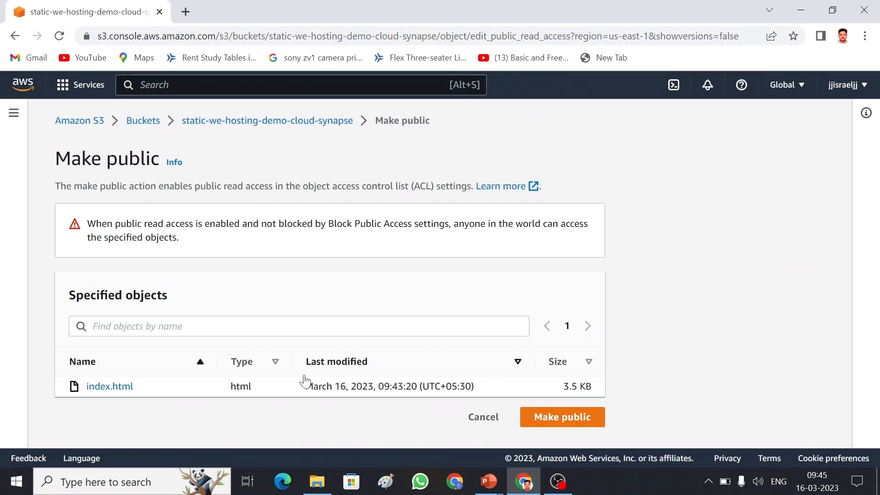
click(586, 427)
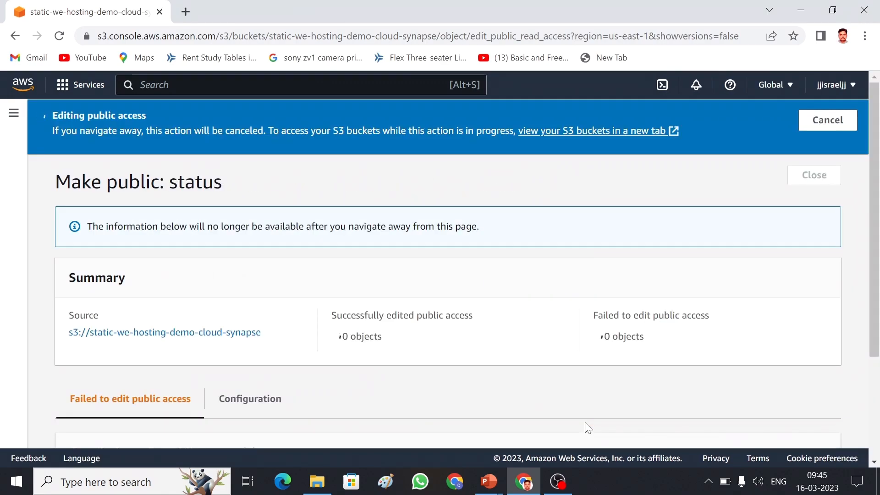
mouse_move(876, 205)
mouse_down()
mouse_move(877, 298)
mouse_move(877, 205)
mouse_up()
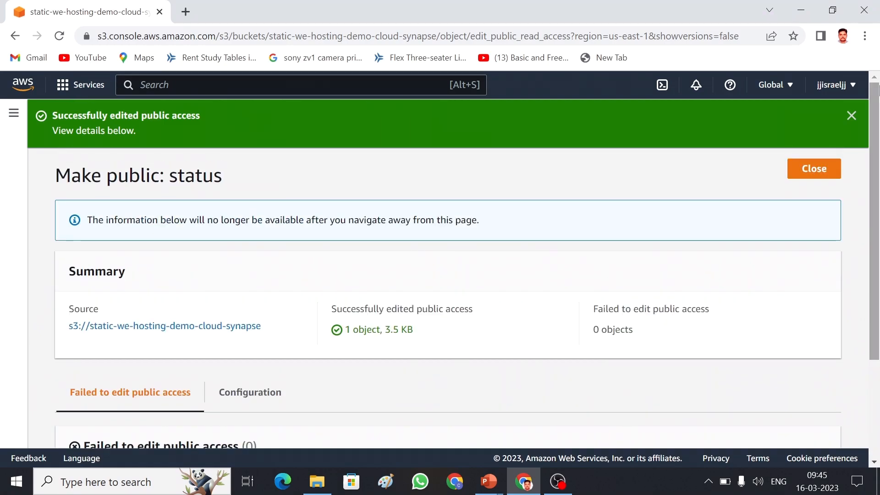
click(814, 173)
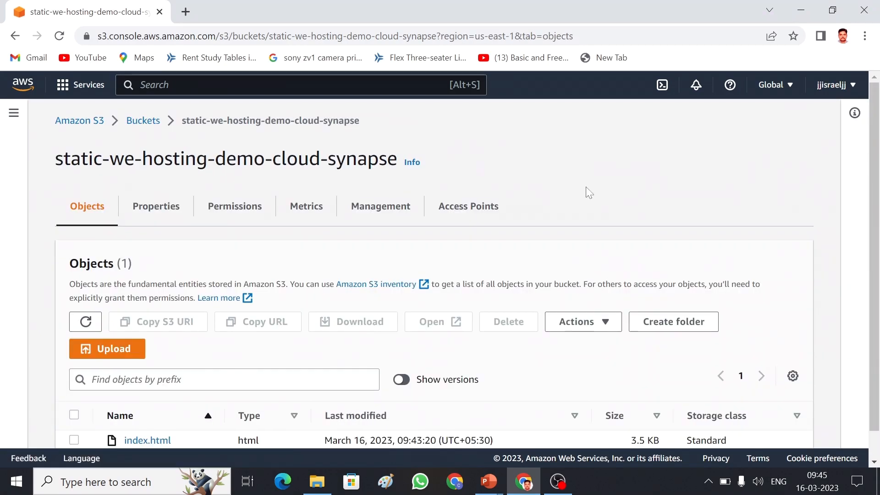
- Open the bucket's static website hosting settings for editing and enable static website hosting
click(158, 208)
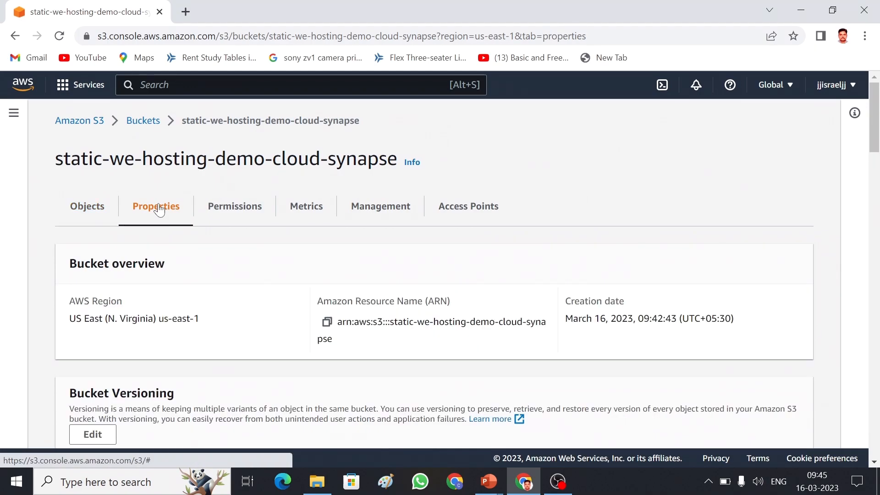
drag(876, 129, 878, 437)
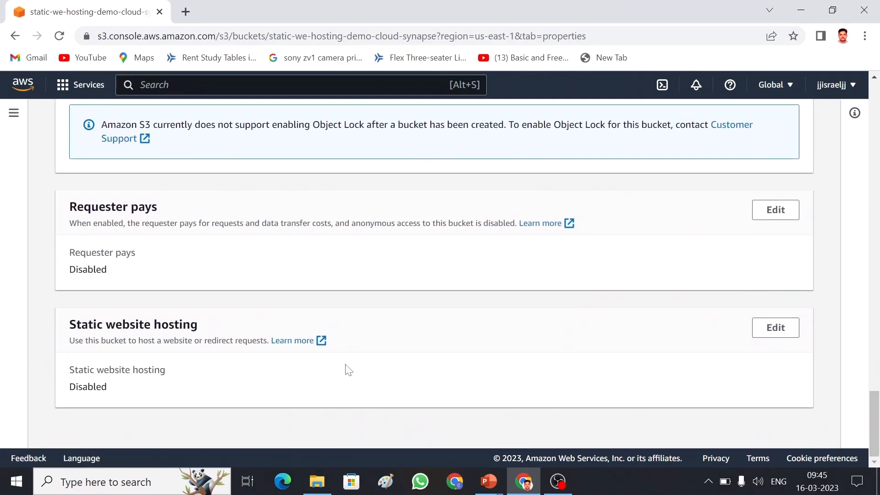
click(769, 334)
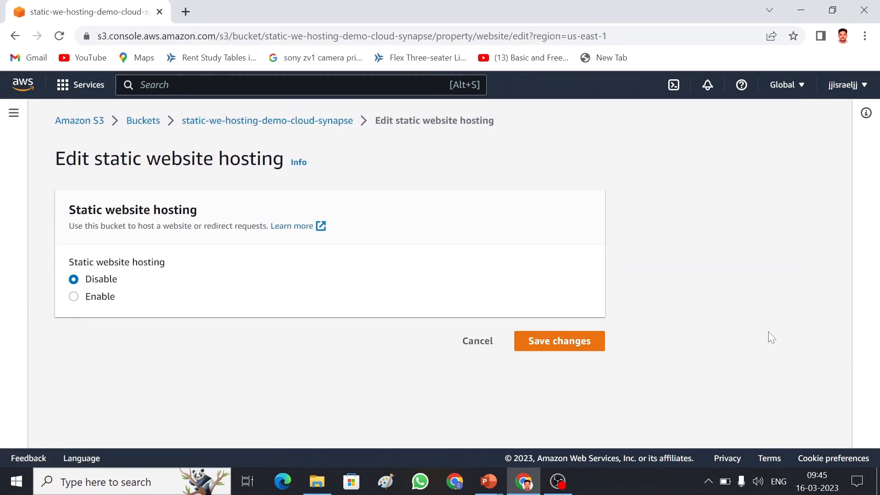
click(83, 298)
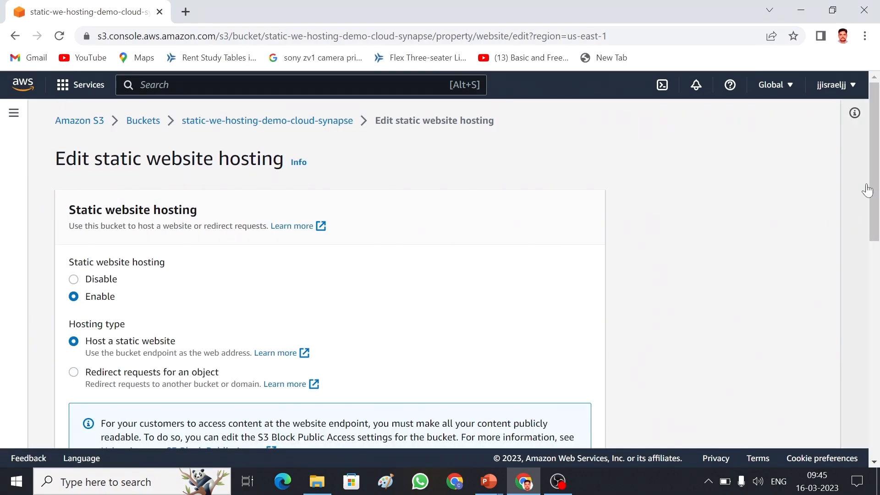
drag(877, 183, 879, 265)
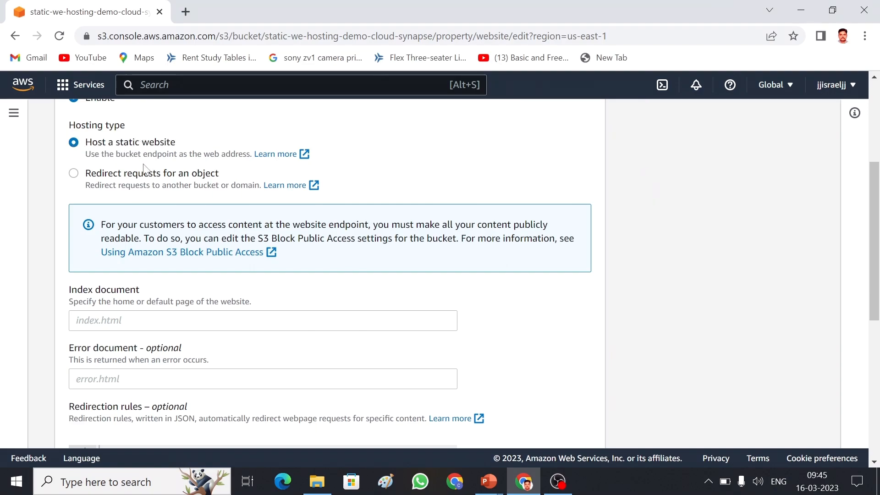
- Set both the index document and the error document to index.html and save the static website hosting changes
click(151, 320)
text(in)
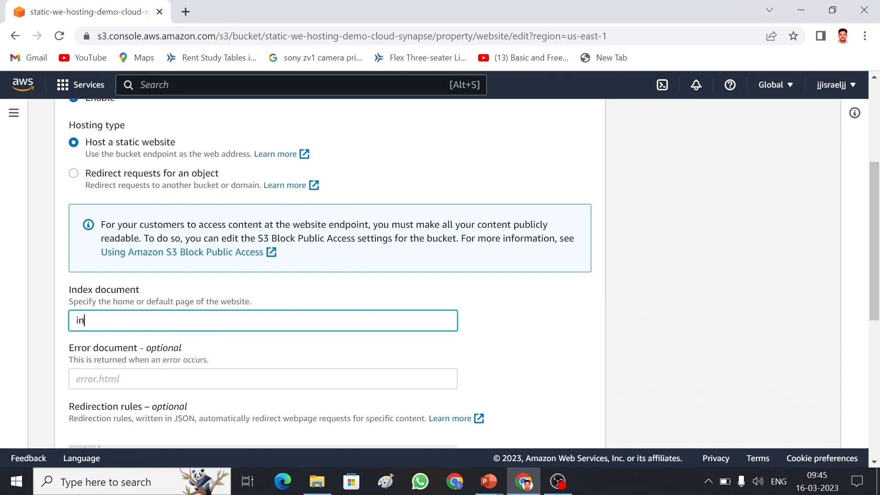
text(dex.html)
click(130, 379)
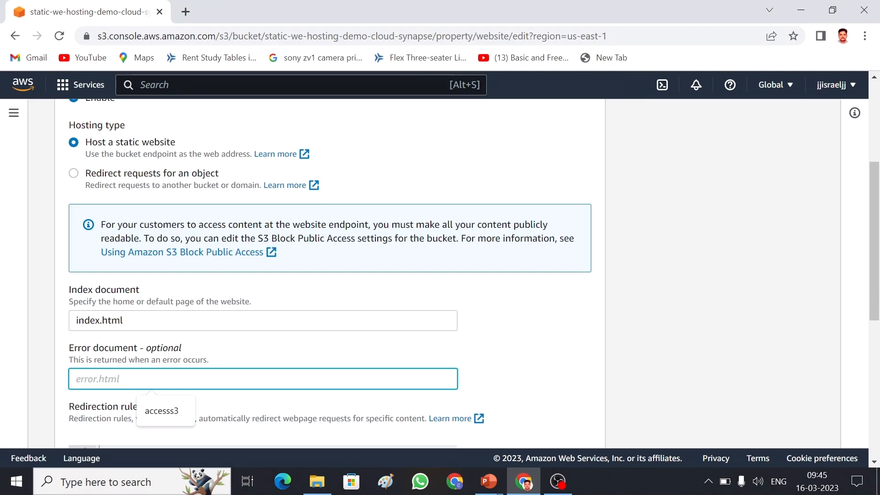
text(index.html)
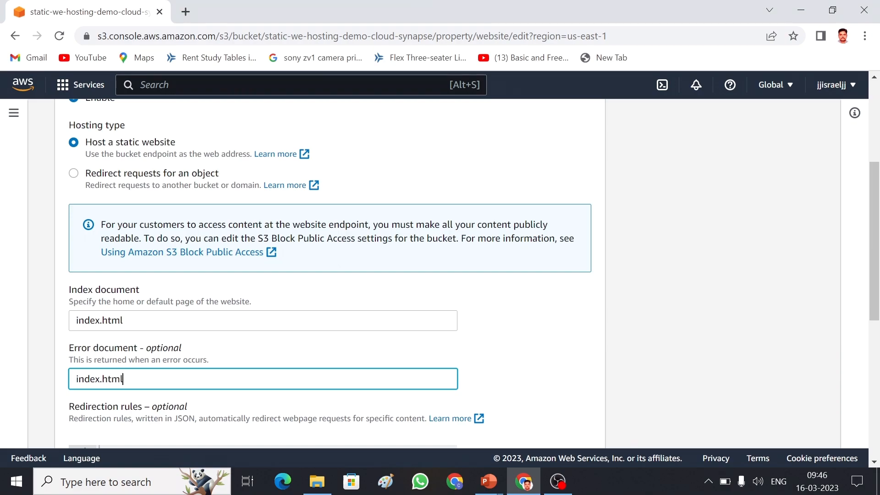
drag(878, 223, 878, 360)
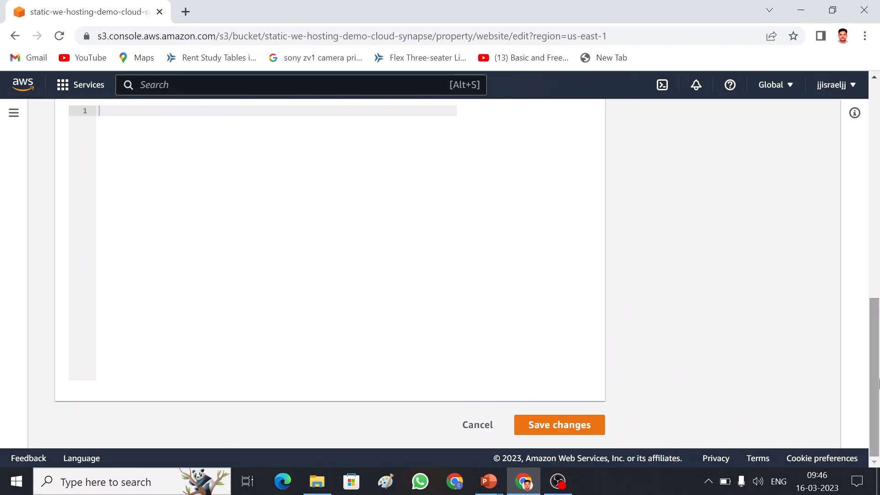
click(566, 433)
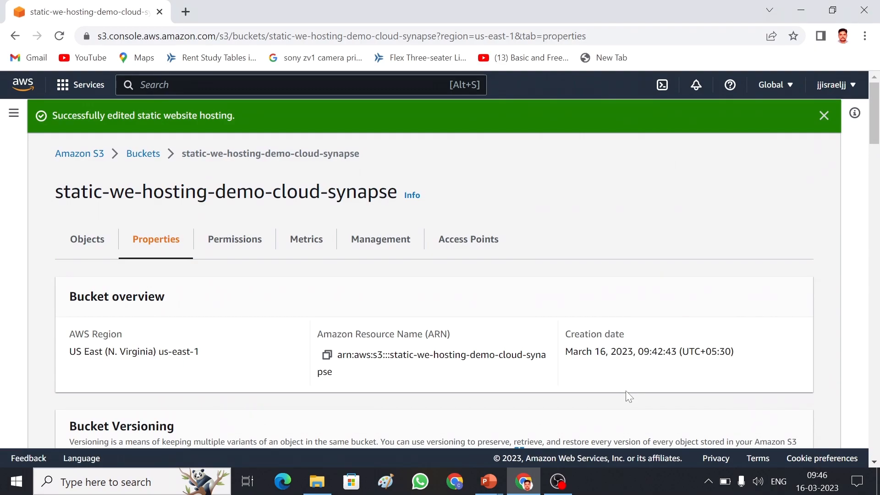
- Copy the bucket website endpoint from the static website hosting properties and open it in a new browser tab to check the page
drag(875, 131, 878, 438)
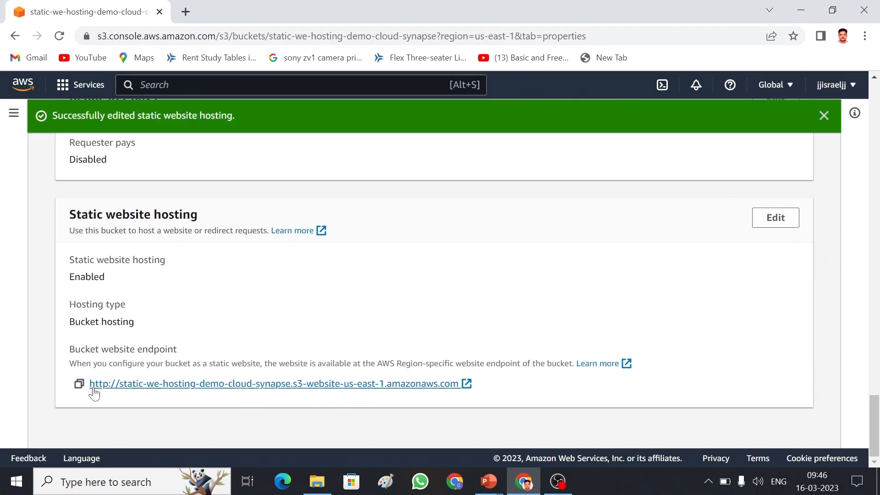
click(79, 384)
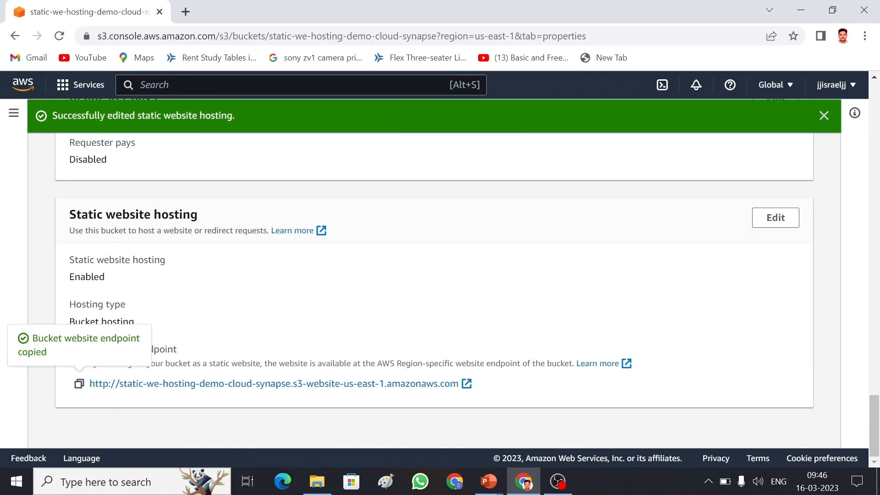
click(185, 18)
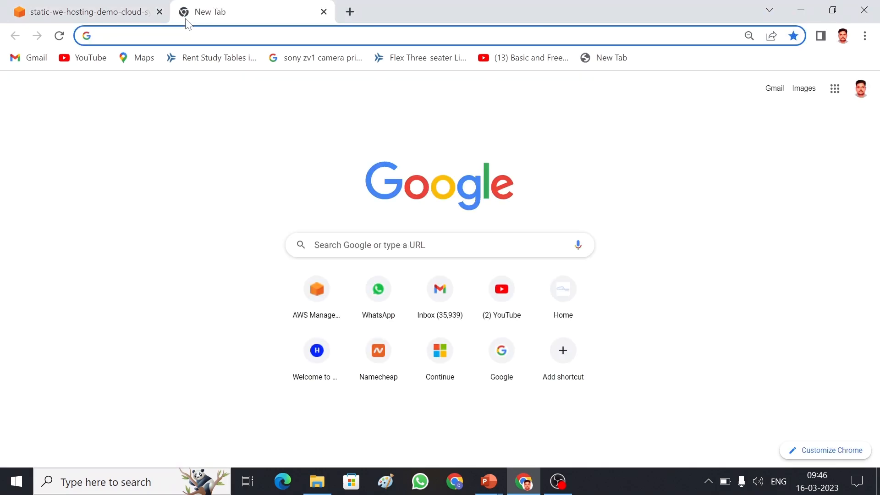
key(ctrl+v)
key(Return)
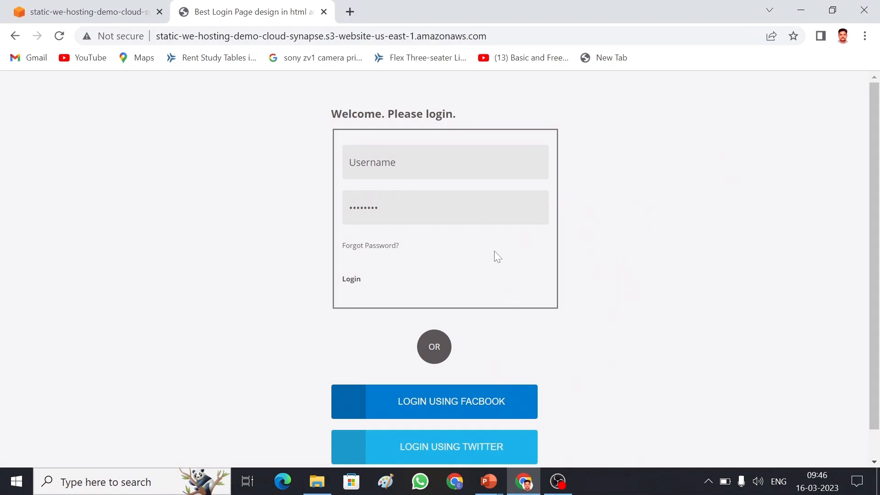
scroll(872, 183, down, 1)
scroll(876, 170, up, 1)
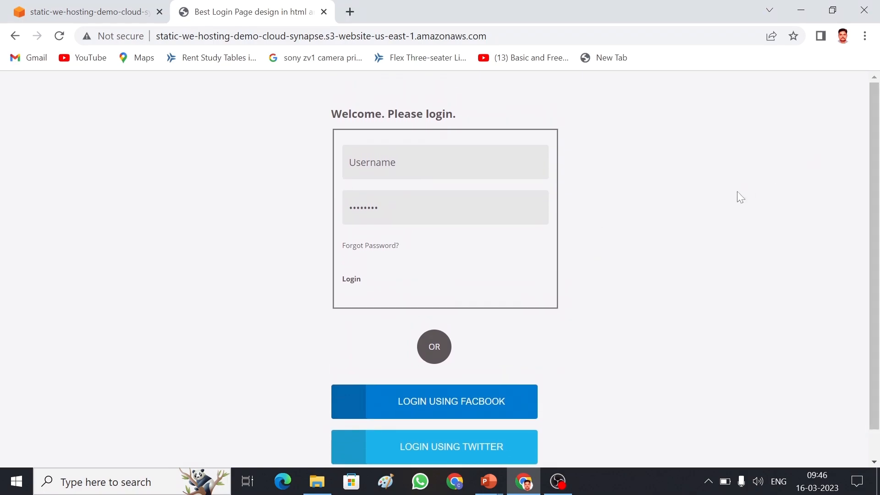